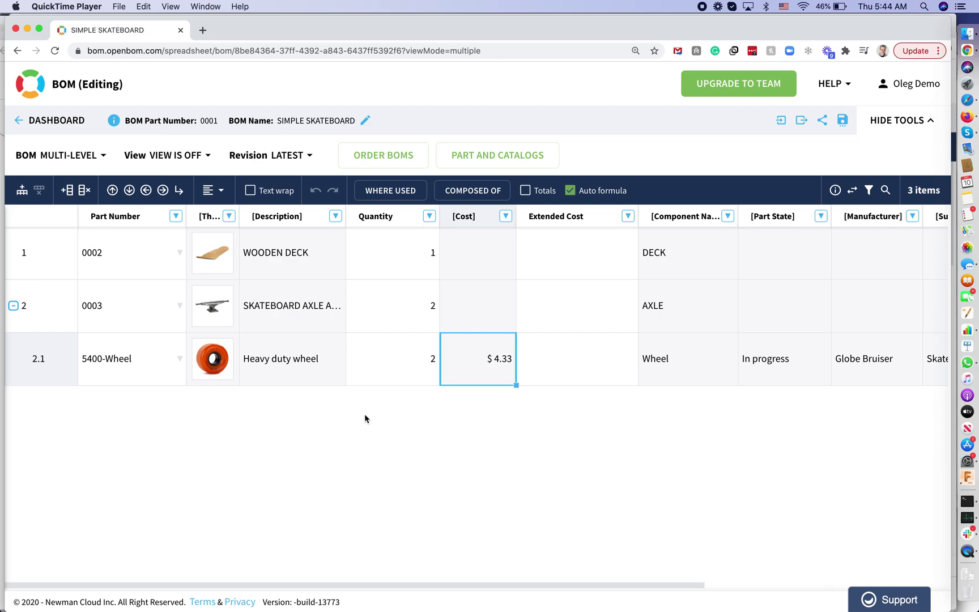
{"action": "left_click", "coordinate": [376, 374]}
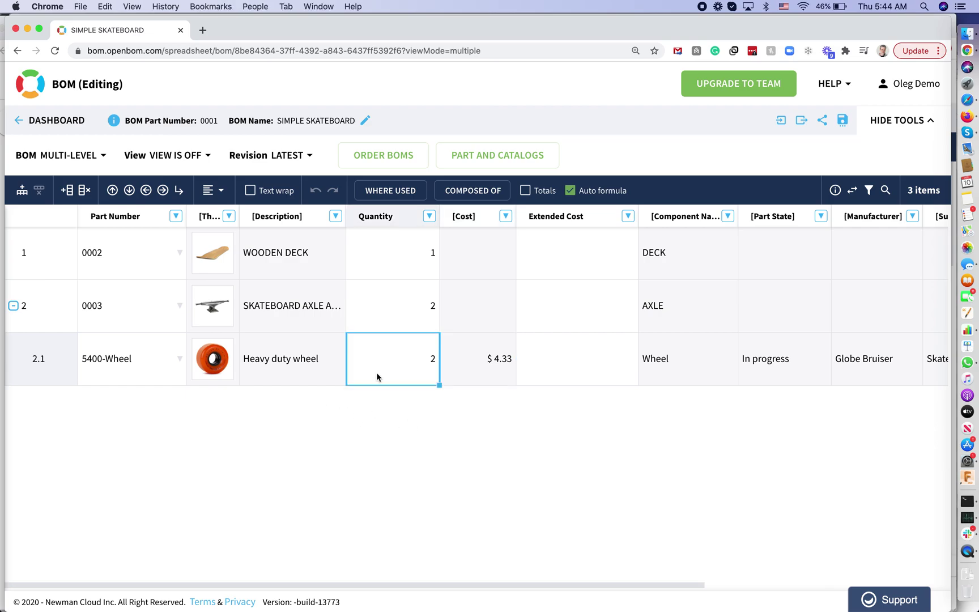
{"action": "left_click", "coordinate": [321, 312]}
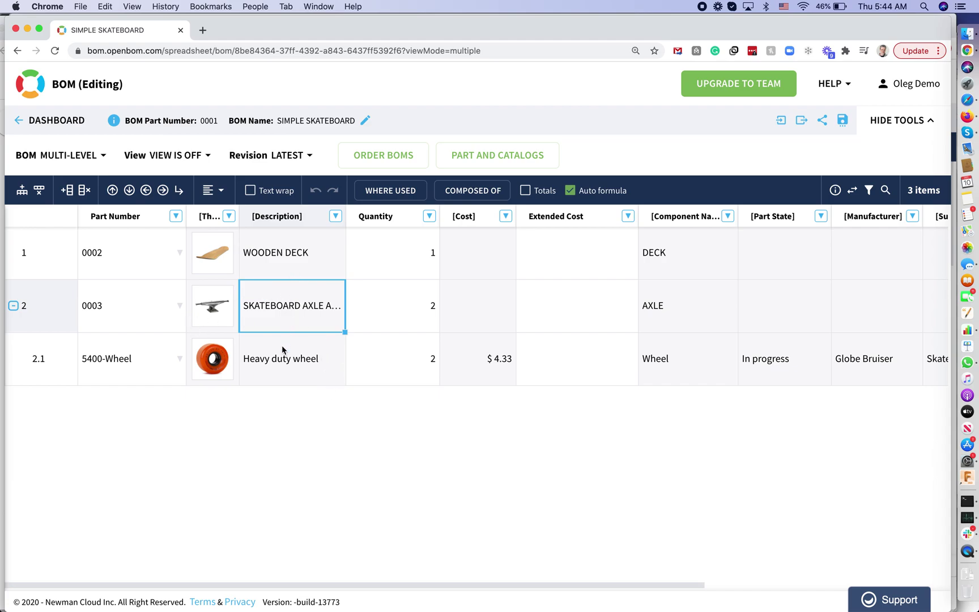
{"action": "left_click", "coordinate": [377, 364]}
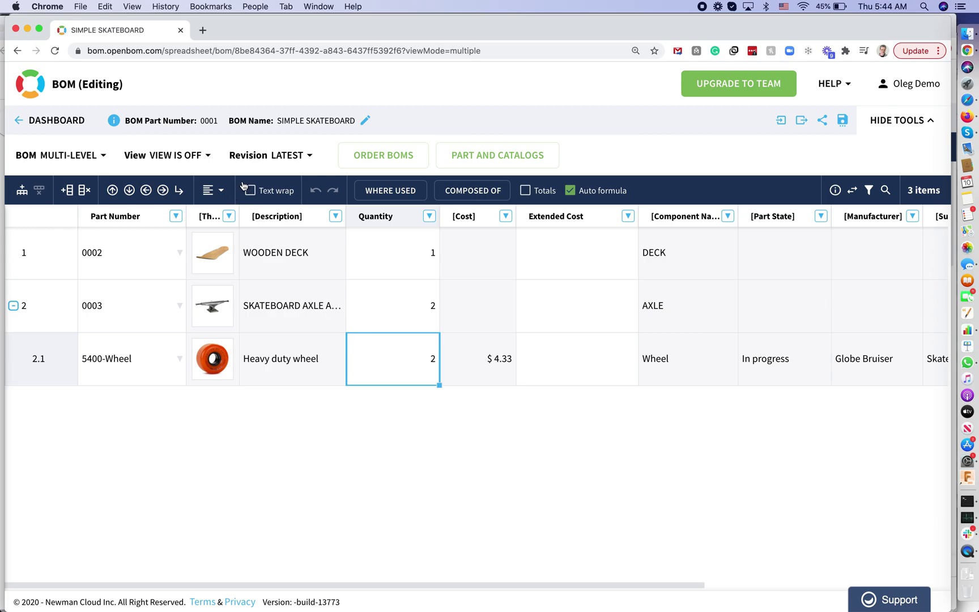
Step: Save a new revision of the skateboard BOM for all levels with the description "baseline for skateboard"
{"action": "left_click", "coordinate": [298, 164]}
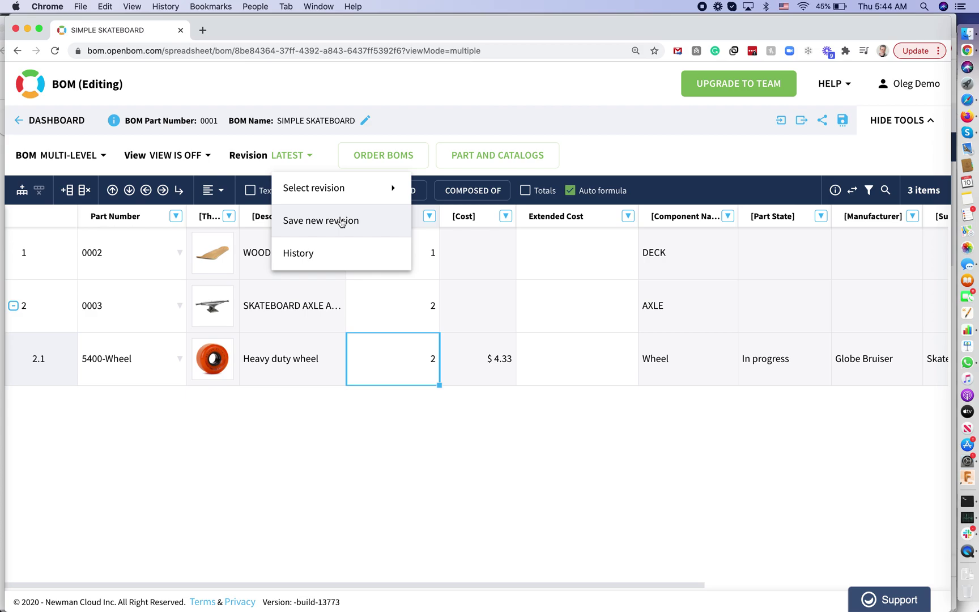
{"action": "mouse_move", "coordinate": [383, 193]}
{"action": "left_click", "coordinate": [366, 225]}
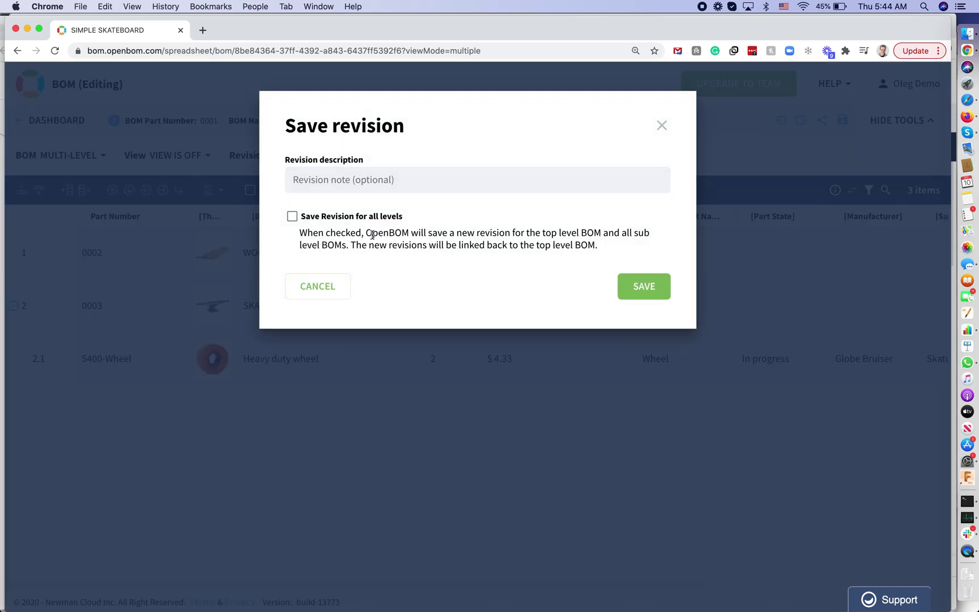
{"action": "left_click", "coordinate": [300, 218]}
{"action": "left_click", "coordinate": [307, 180]}
{"action": "type", "text": "baselie"}
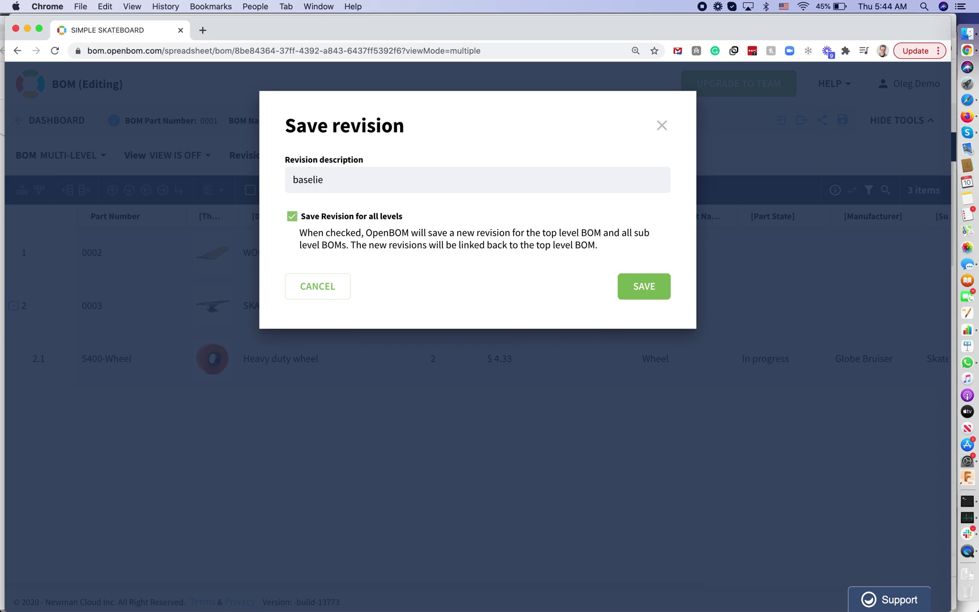
{"action": "key", "text": "BackSpace"}
{"action": "type", "text": "ne for skateboard"}
{"action": "left_click", "coordinate": [648, 287]}
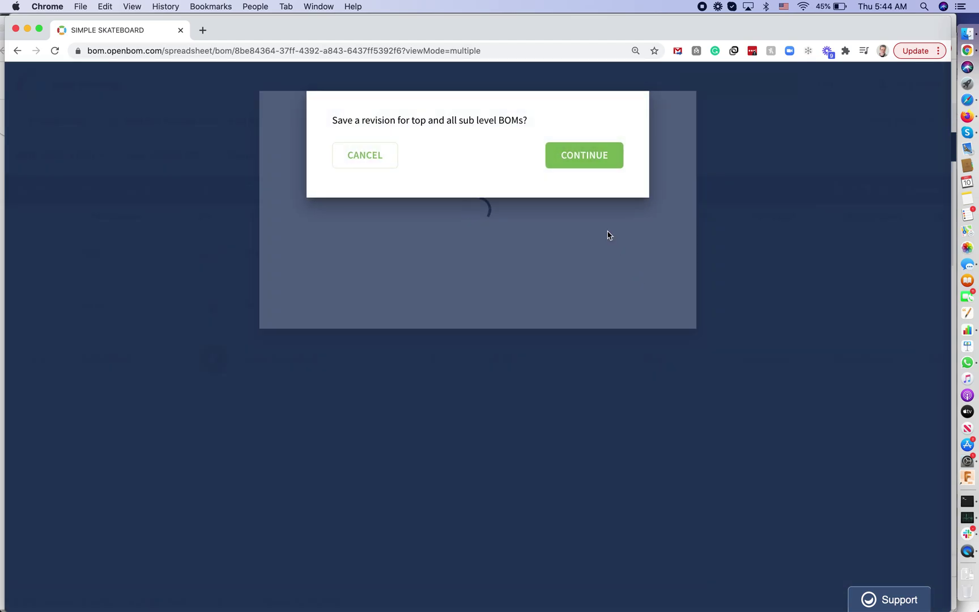
{"action": "left_click", "coordinate": [595, 163]}
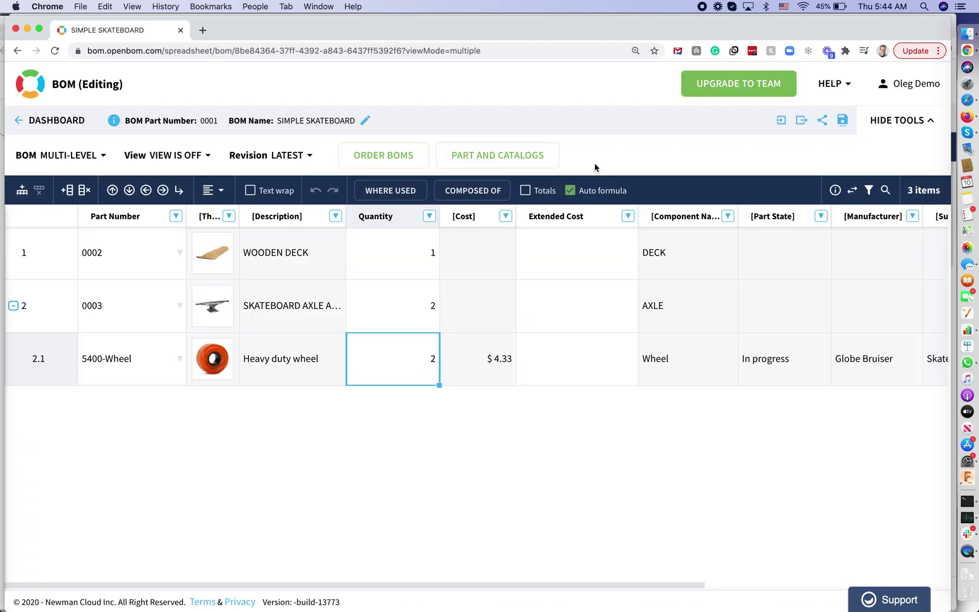
Step: Open the Rev 1 baseline for skateboard revision and collapse and re-expand the axle assembly 0003 to check its contents
{"action": "left_click", "coordinate": [131, 310]}
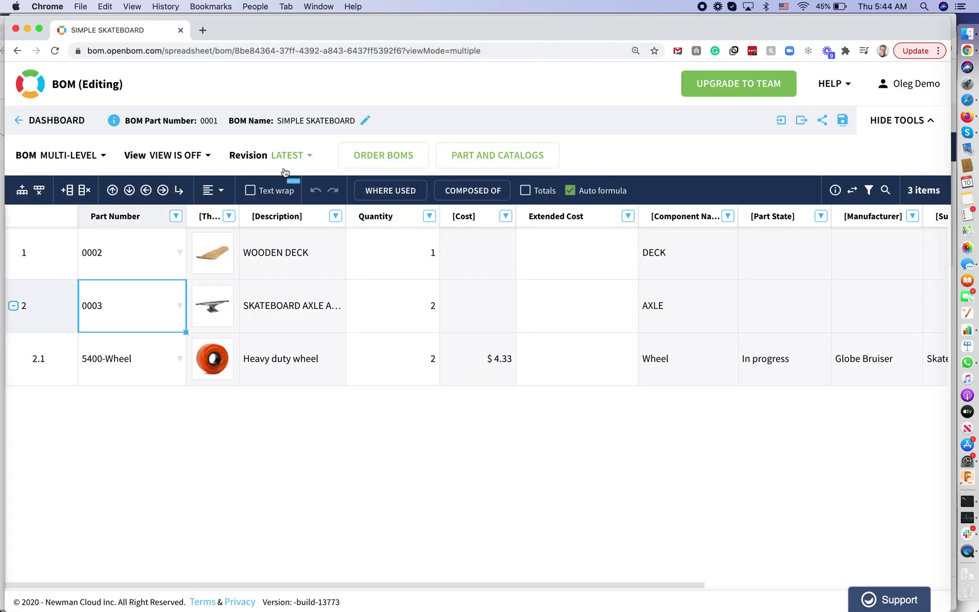
{"action": "left_click", "coordinate": [311, 156]}
{"action": "mouse_move", "coordinate": [322, 187]}
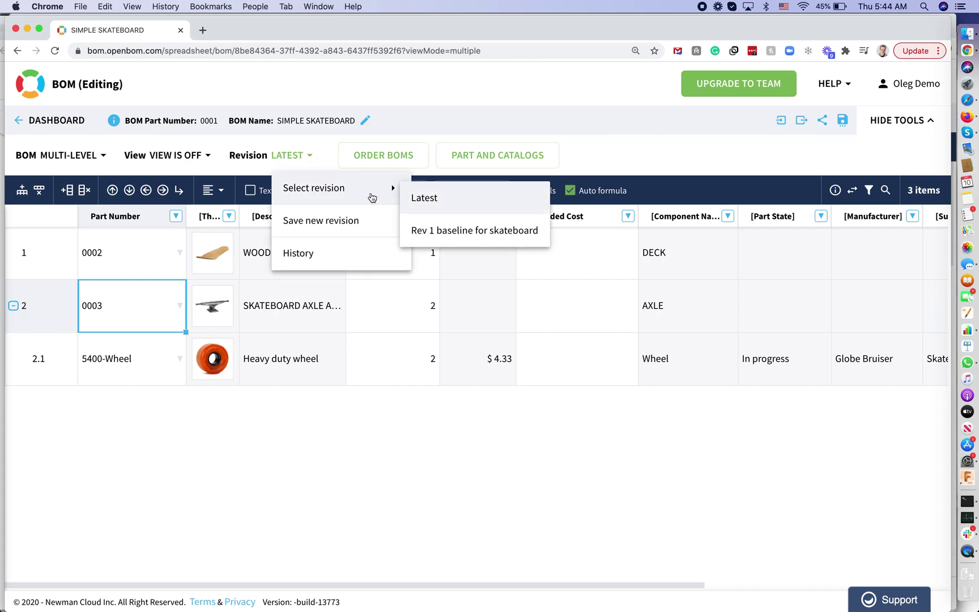
{"action": "left_click", "coordinate": [447, 231]}
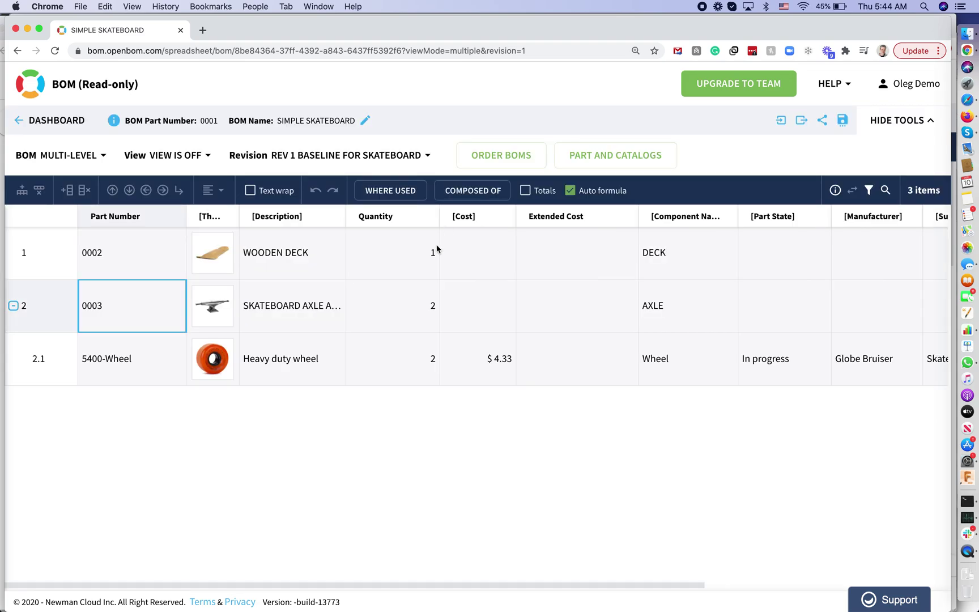
{"action": "left_click", "coordinate": [13, 306]}
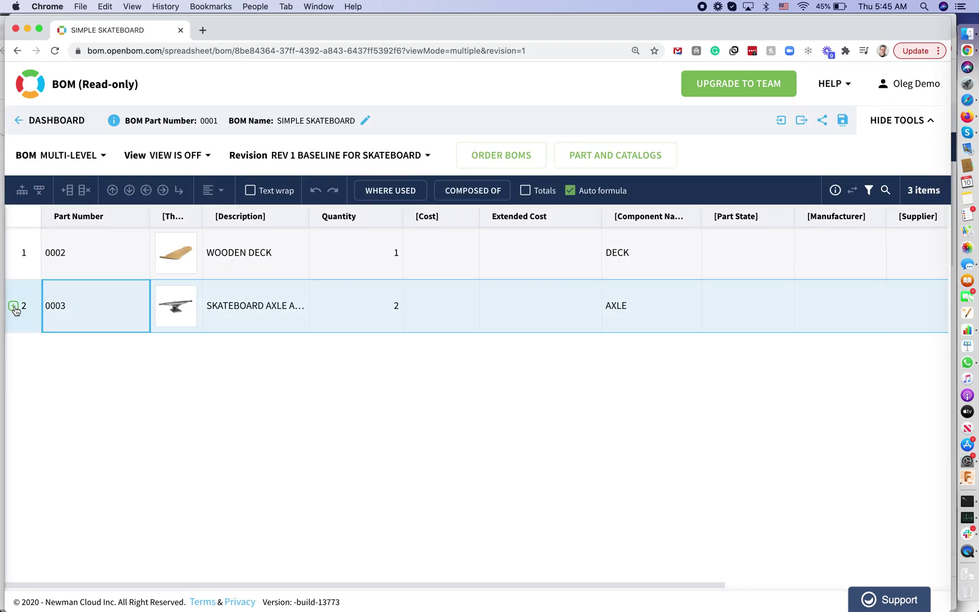
{"action": "left_click", "coordinate": [13, 306]}
{"action": "left_click", "coordinate": [113, 309]}
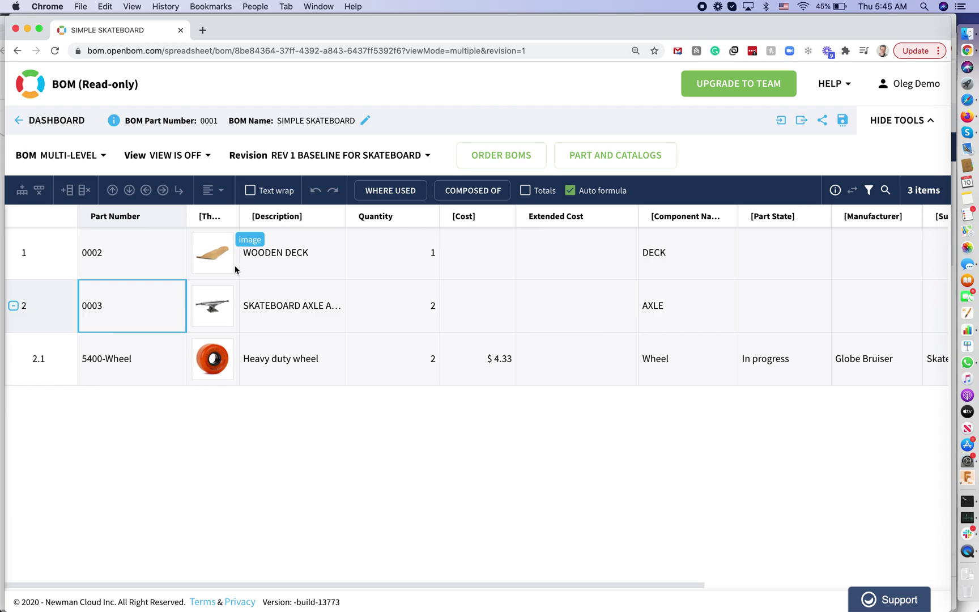
Step: Switch the BOM from the baseline revision back to the Latest revision
{"action": "left_click", "coordinate": [276, 162]}
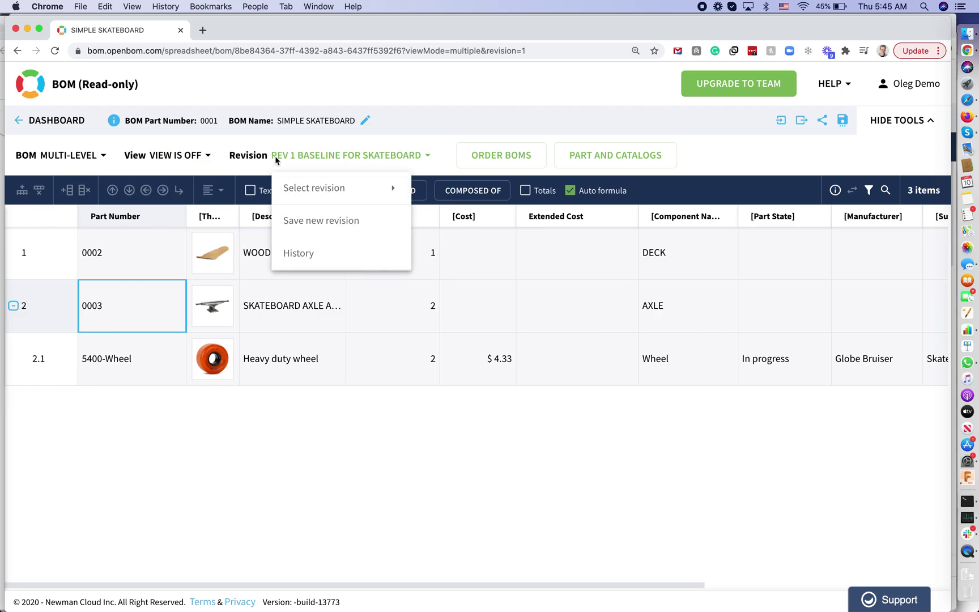
{"action": "mouse_move", "coordinate": [325, 187]}
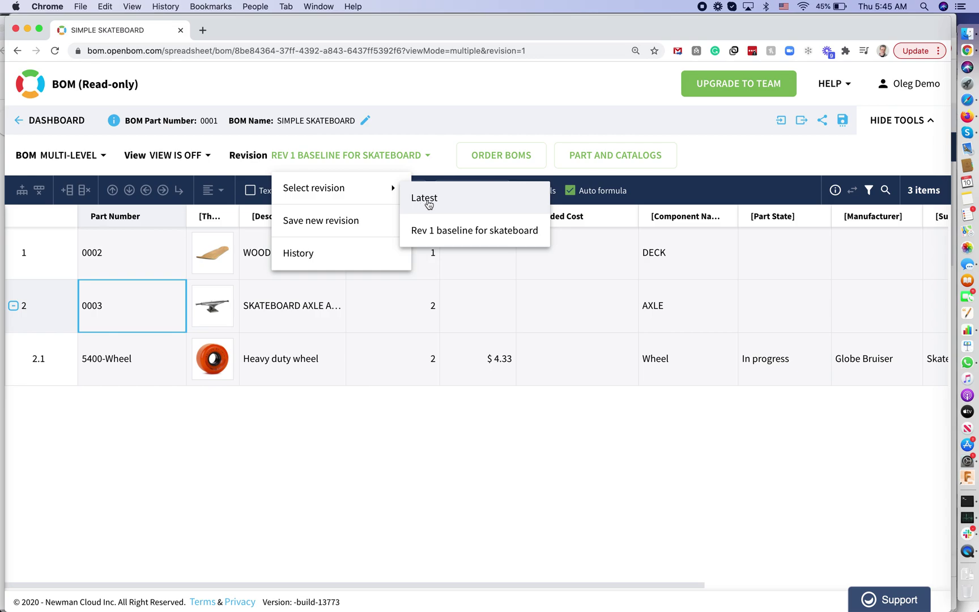
{"action": "left_click", "coordinate": [426, 198]}
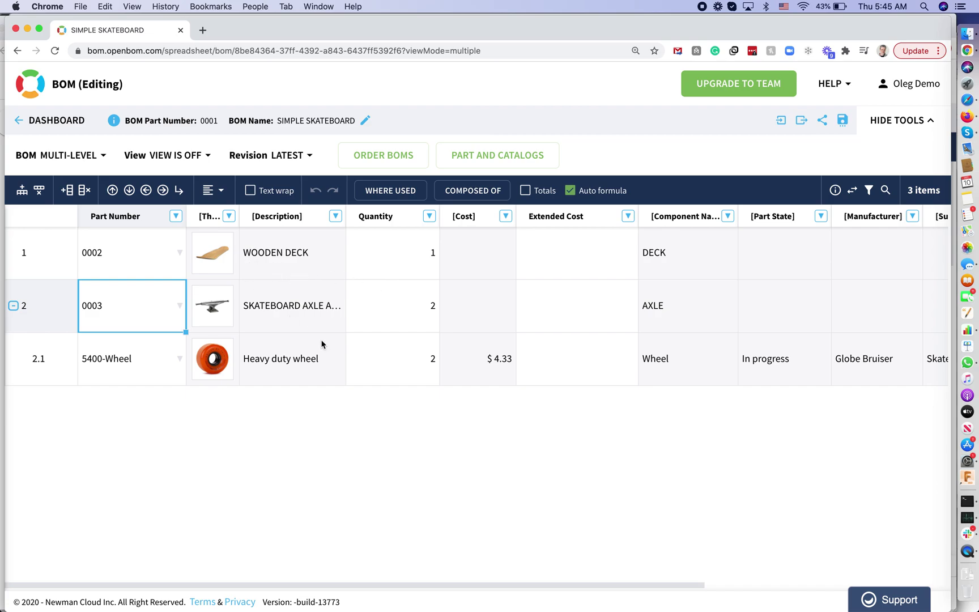
Step: Add a row below 5400-Wheel in the axle assembly and fill it with 5300-Nut from the Skateboard PartsMaster- DEMO catalog
{"action": "left_click", "coordinate": [310, 370]}
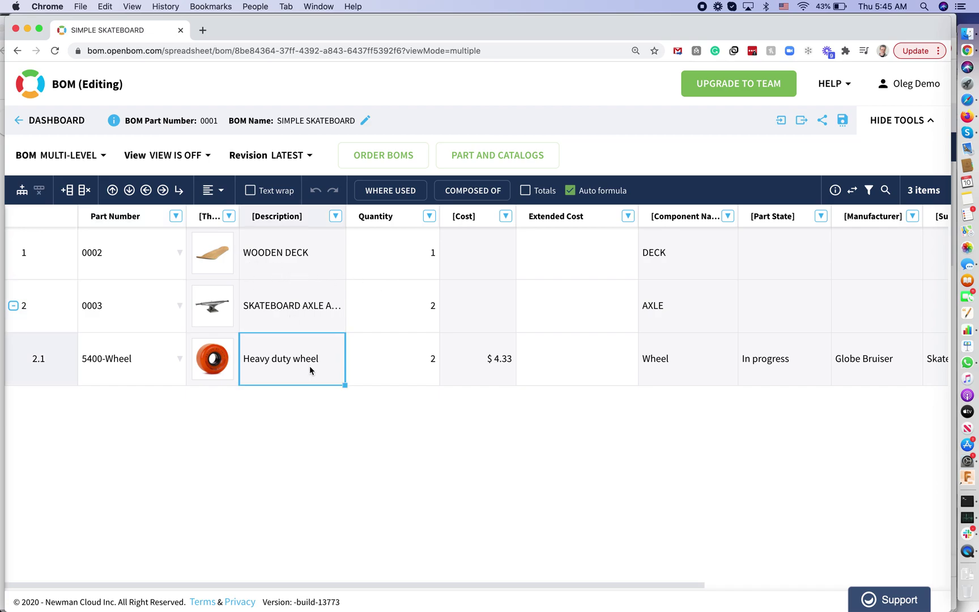
{"action": "left_click", "coordinate": [168, 361]}
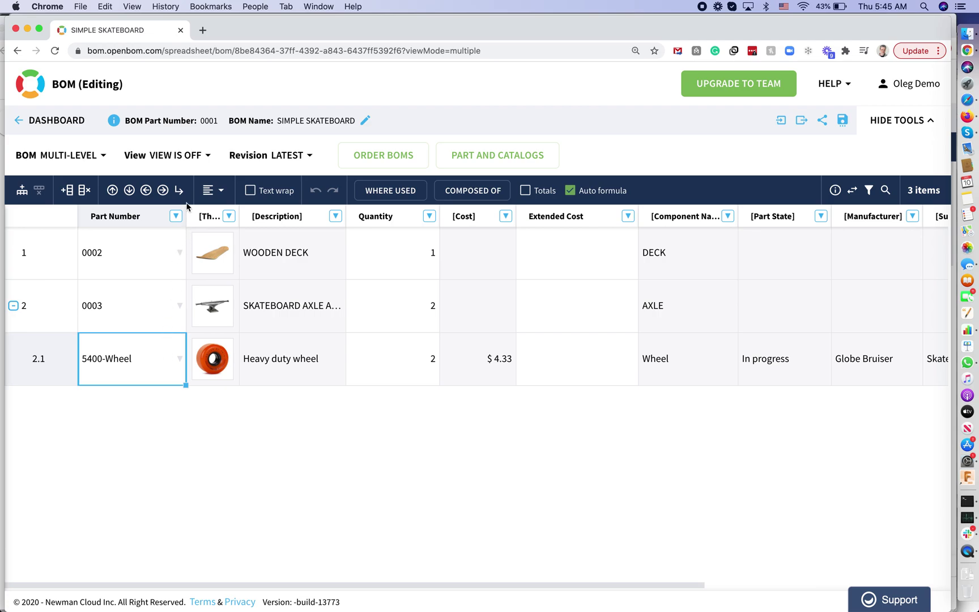
{"action": "right_click", "coordinate": [167, 381]}
{"action": "left_click", "coordinate": [236, 457]}
{"action": "left_click", "coordinate": [180, 398]}
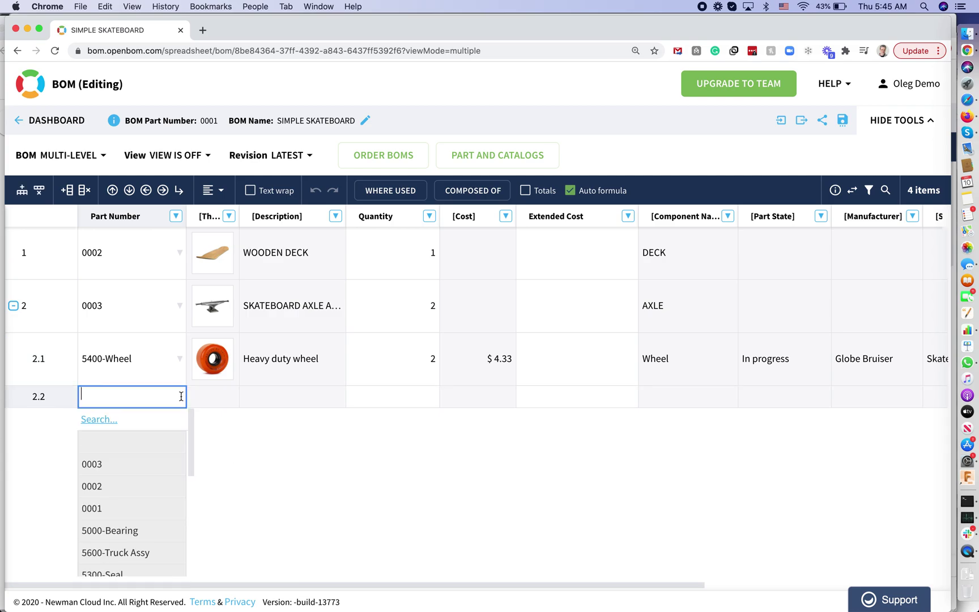
{"action": "left_click", "coordinate": [109, 421]}
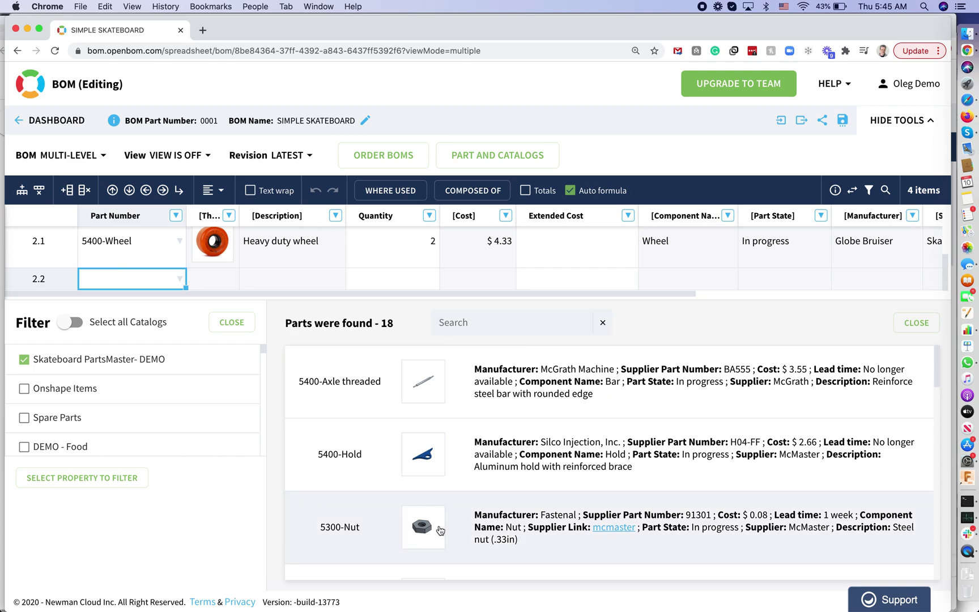
{"action": "left_click", "coordinate": [444, 530]}
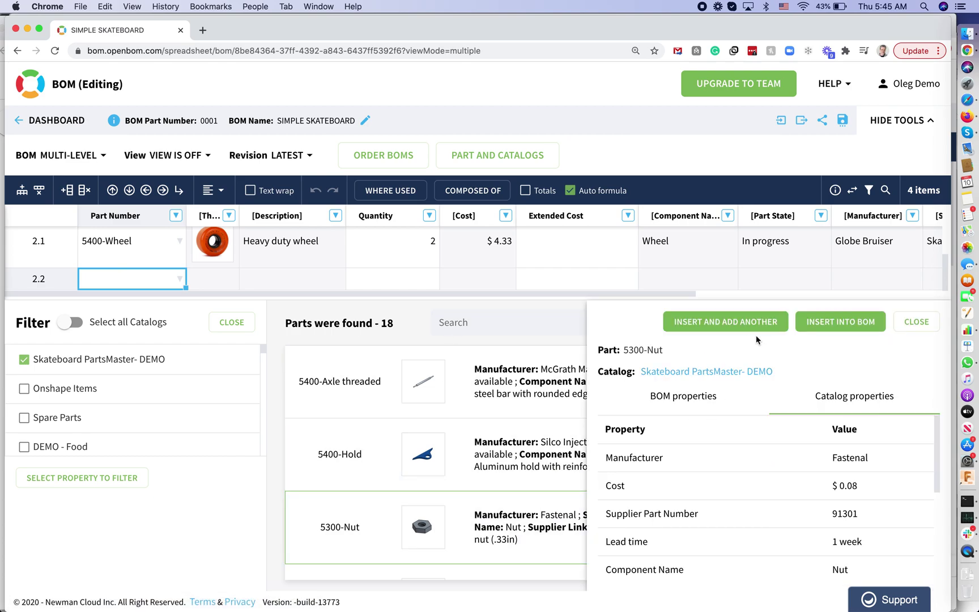
{"action": "left_click", "coordinate": [840, 321]}
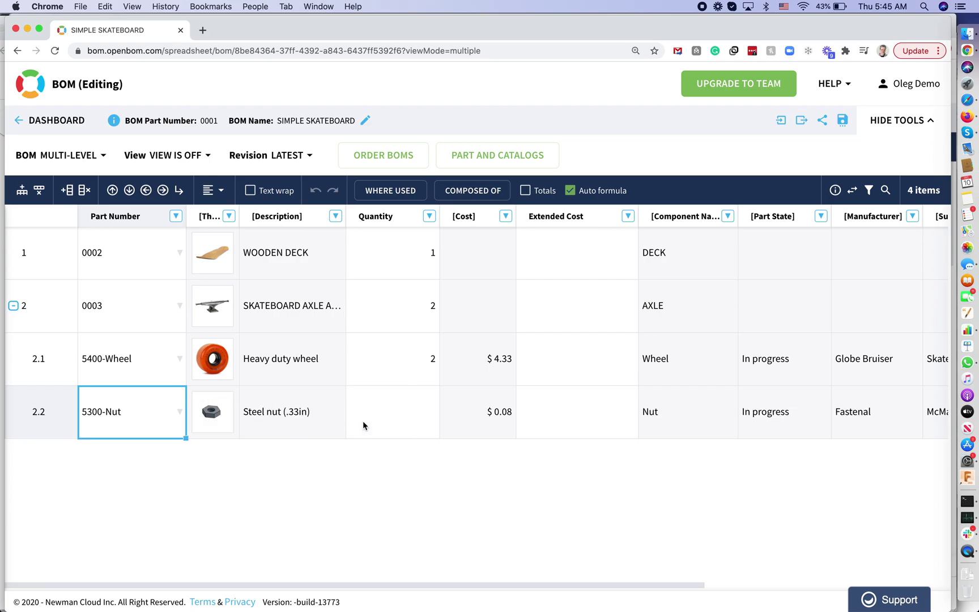
Step: View the Rev 1 baseline for skateboard to compare it with the edited BOM, and return to the Latest revision
{"action": "left_click", "coordinate": [404, 420]}
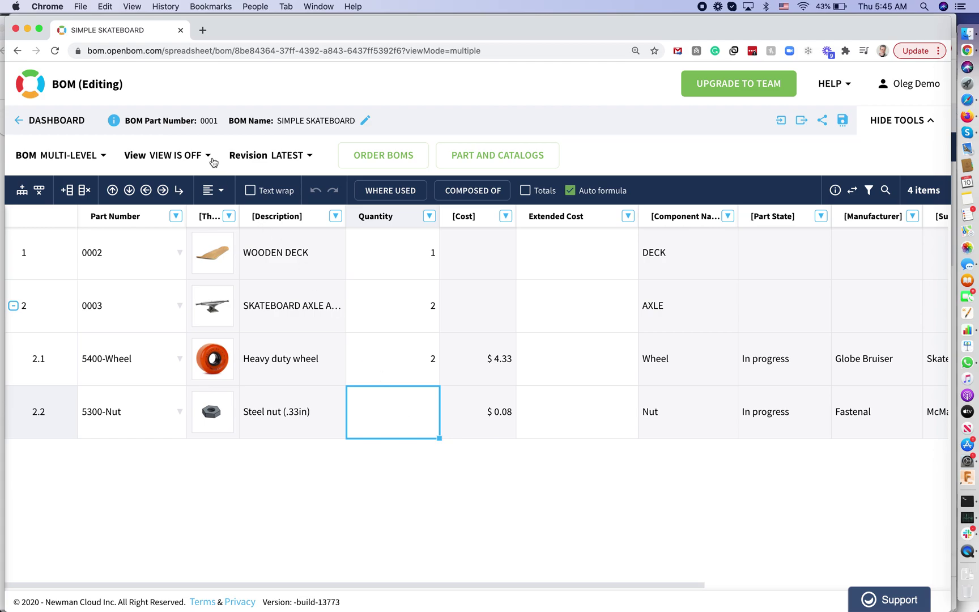
{"action": "left_click", "coordinate": [309, 157]}
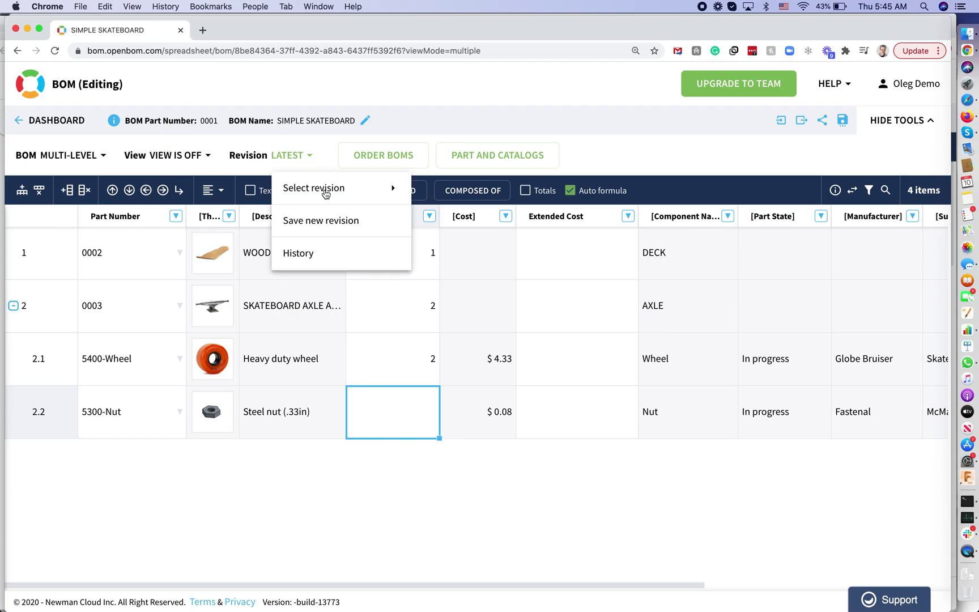
{"action": "mouse_move", "coordinate": [324, 191]}
{"action": "left_click", "coordinate": [445, 231]}
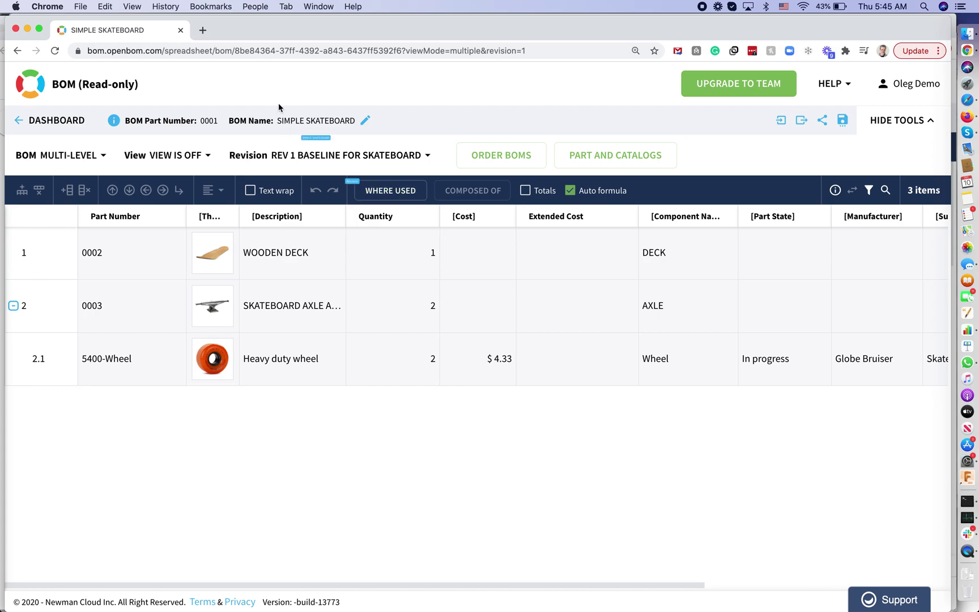
{"action": "left_click", "coordinate": [358, 155]}
{"action": "mouse_move", "coordinate": [360, 188]}
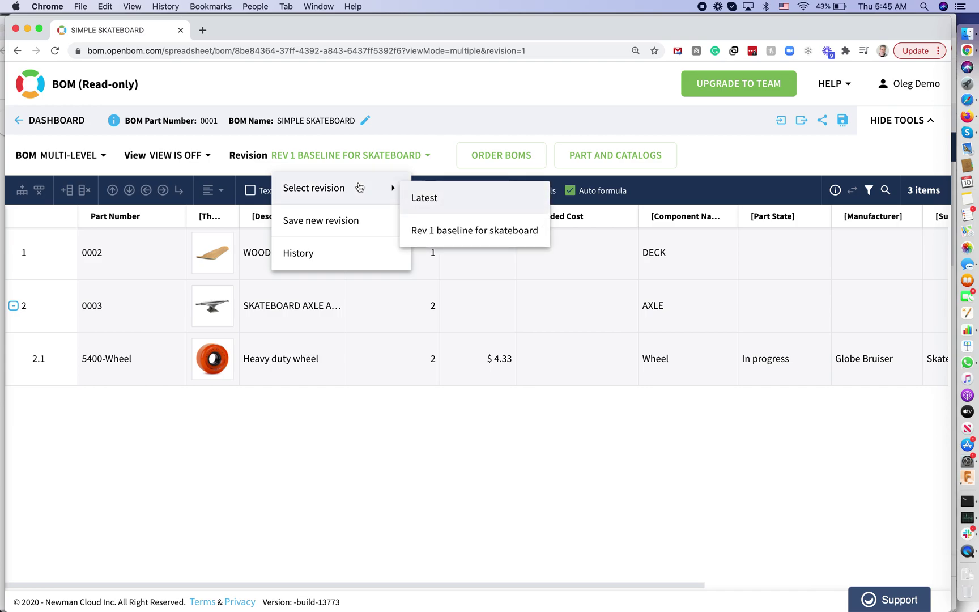
{"action": "left_click", "coordinate": [445, 202]}
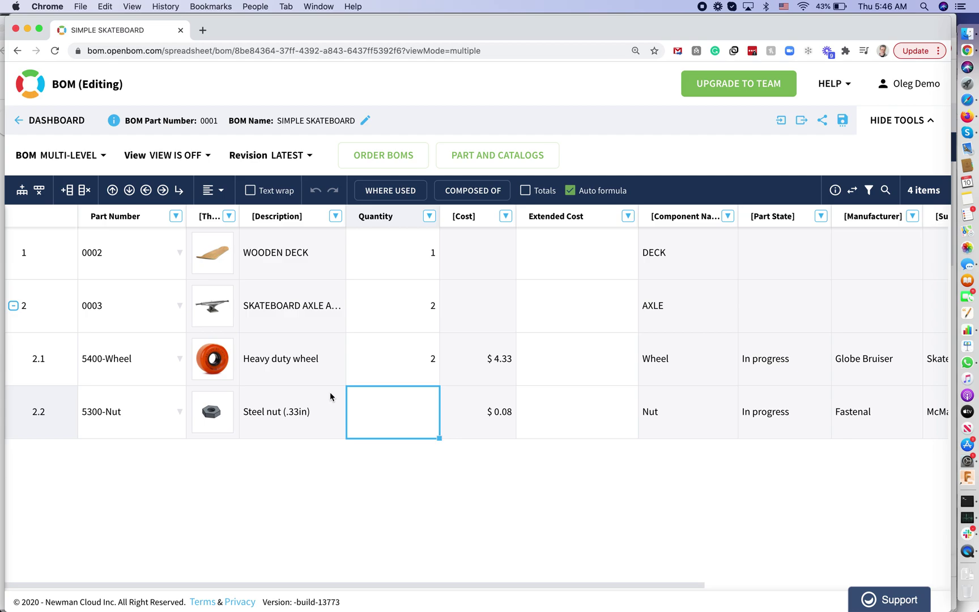
Step: Save another BOM revision for all levels with the description "new skate rev with a nut"
{"action": "left_click", "coordinate": [312, 156]}
{"action": "mouse_move", "coordinate": [358, 193]}
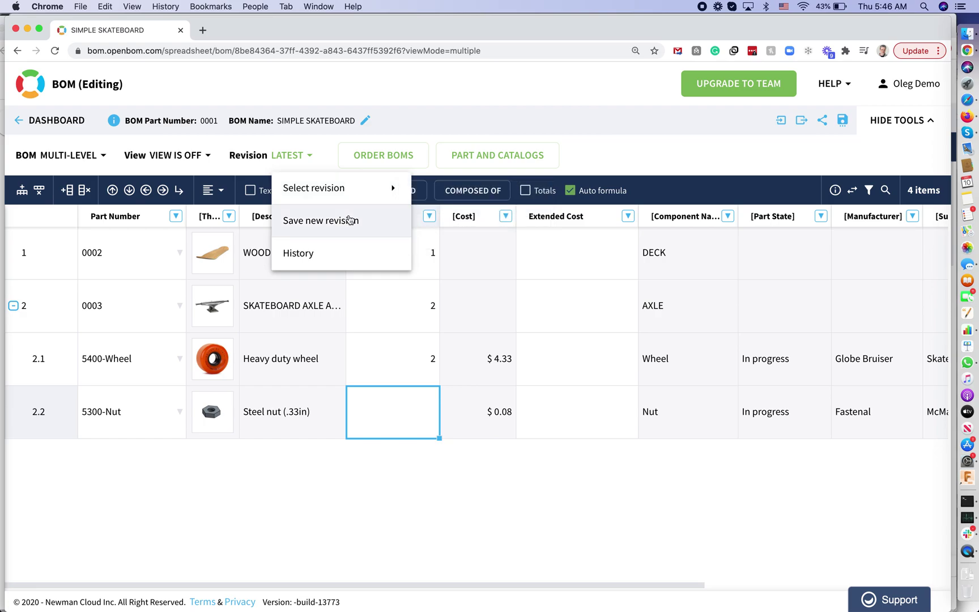
{"action": "left_click", "coordinate": [351, 219]}
{"action": "left_click", "coordinate": [292, 216]}
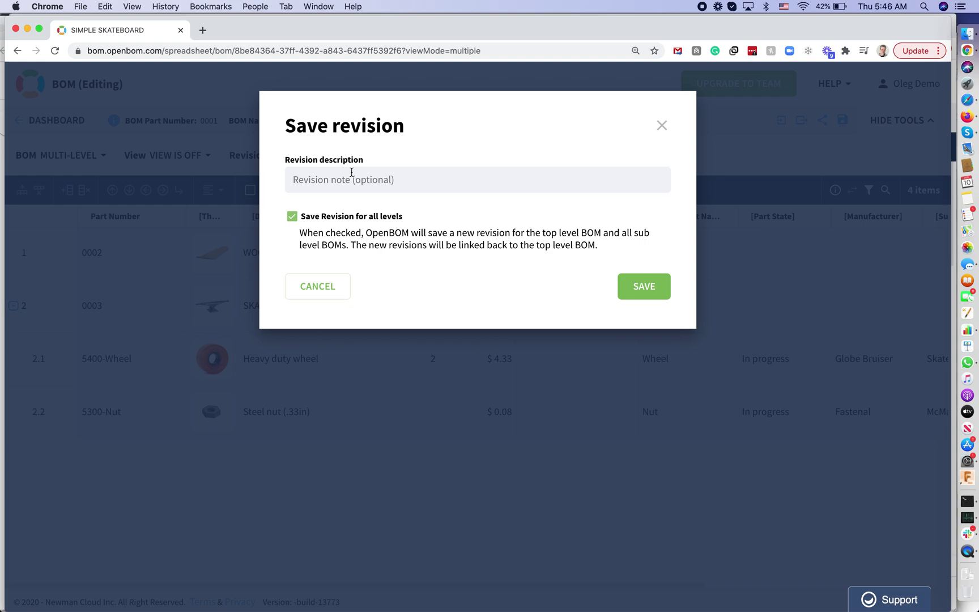
{"action": "type", "text": "new k"}
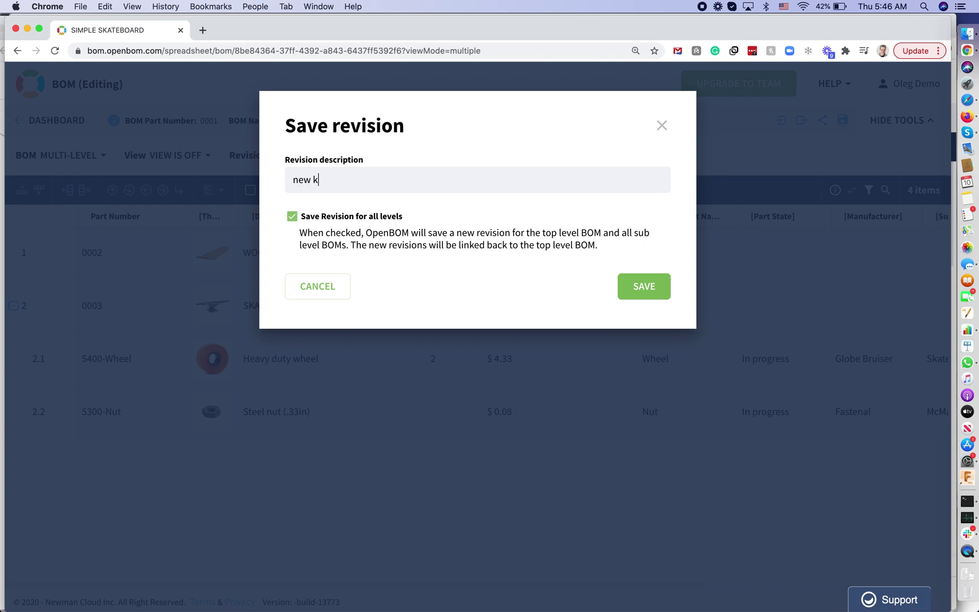
{"action": "type", "text": "aet rev"}
{"action": "key", "text": "BackSpace"}
{"action": "key", "text": "BackSpace"}
{"action": "key", "text": "BackSpace"}
{"action": "key", "text": "BackSpace"}
{"action": "key", "text": "BackSpace"}
{"action": "key", "text": "BackSpace"}
{"action": "key", "text": "BackSpace"}
{"action": "key", "text": "BackSpace"}
{"action": "type", "text": "skate rev with a nut"}
{"action": "left_click", "coordinate": [634, 285]}
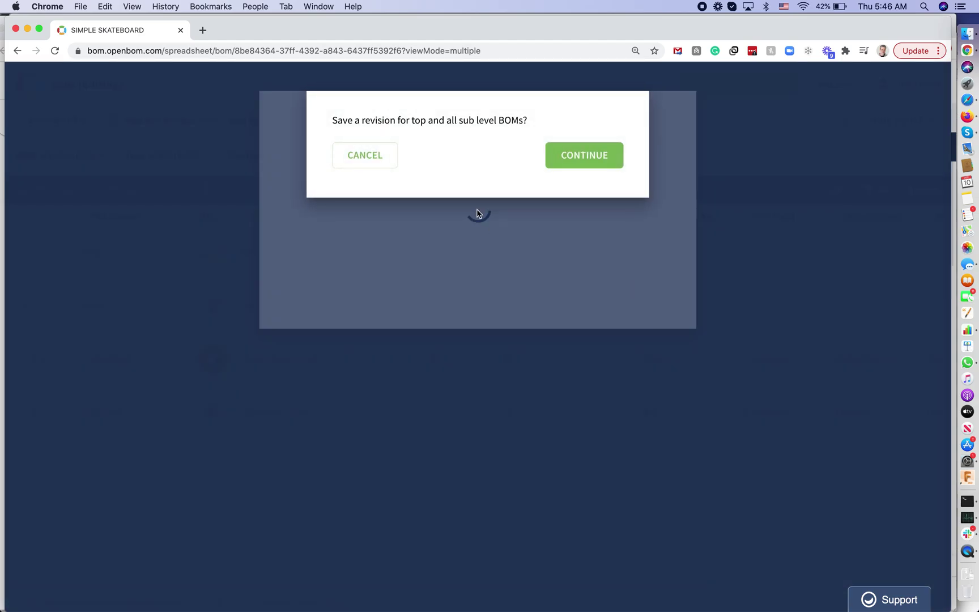
{"action": "left_click", "coordinate": [572, 164]}
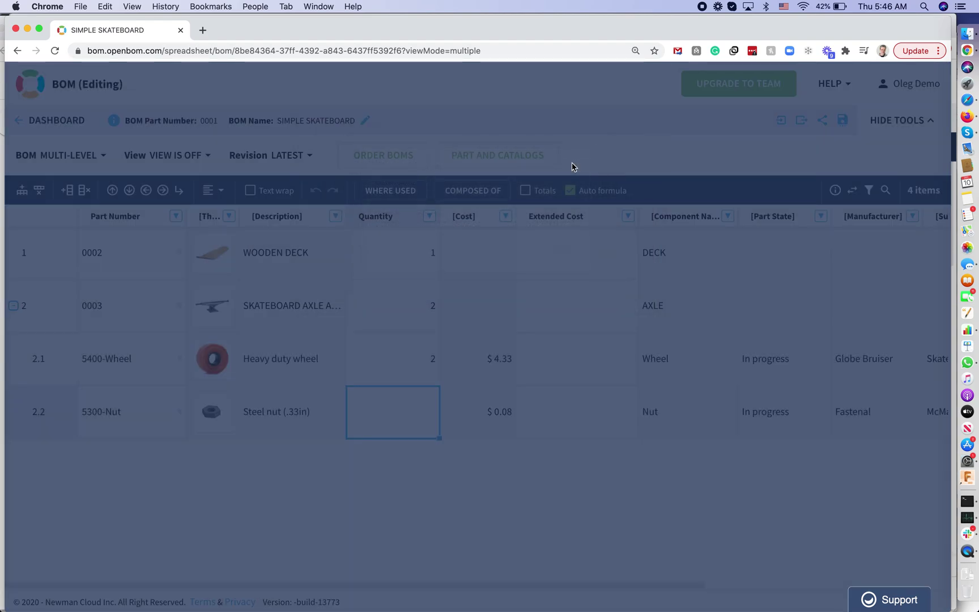
Step: Compare the saved revisions by opening Rev 1 baseline for skateboard and Rev 2 new skate rev with a nut
{"action": "left_click", "coordinate": [385, 248]}
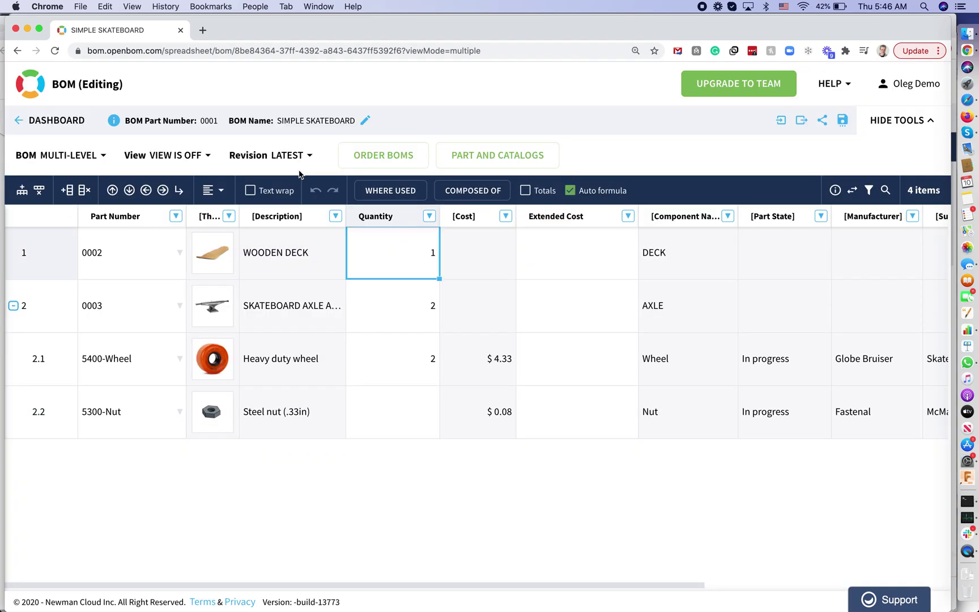
{"action": "left_click", "coordinate": [308, 156]}
{"action": "mouse_move", "coordinate": [324, 190]}
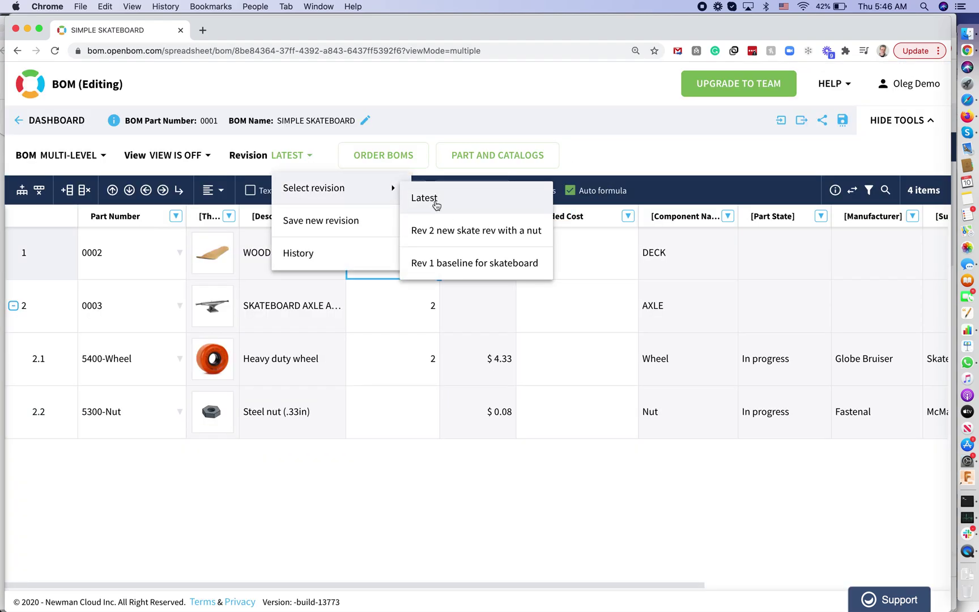
{"action": "left_click", "coordinate": [452, 263]}
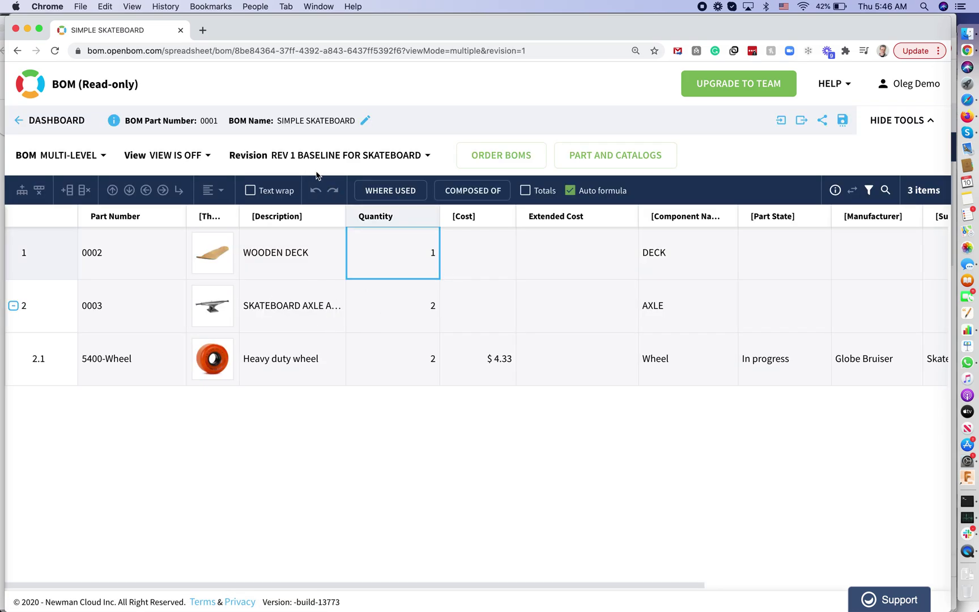
{"action": "left_click", "coordinate": [372, 159]}
{"action": "mouse_move", "coordinate": [382, 188]}
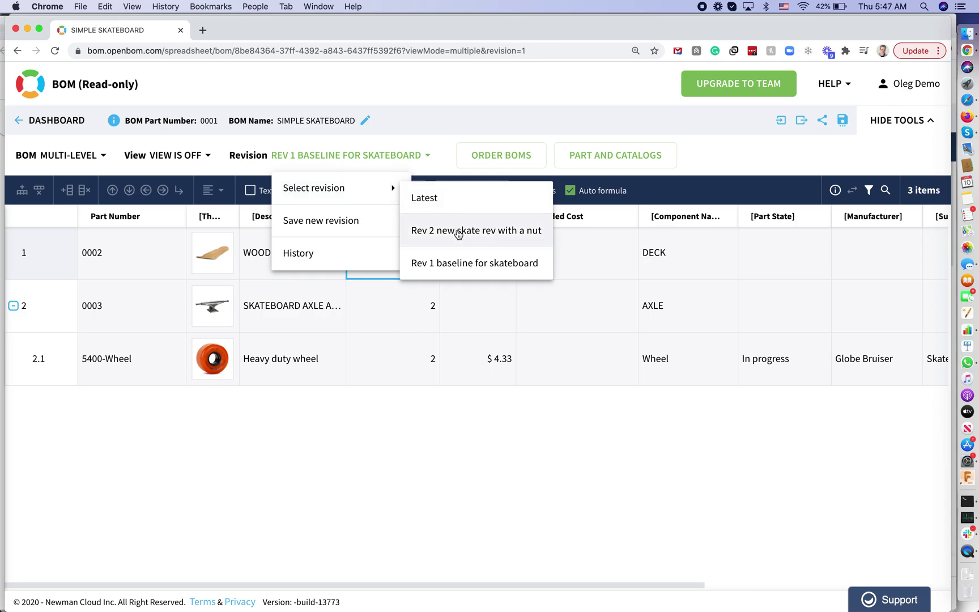
{"action": "left_click", "coordinate": [458, 228]}
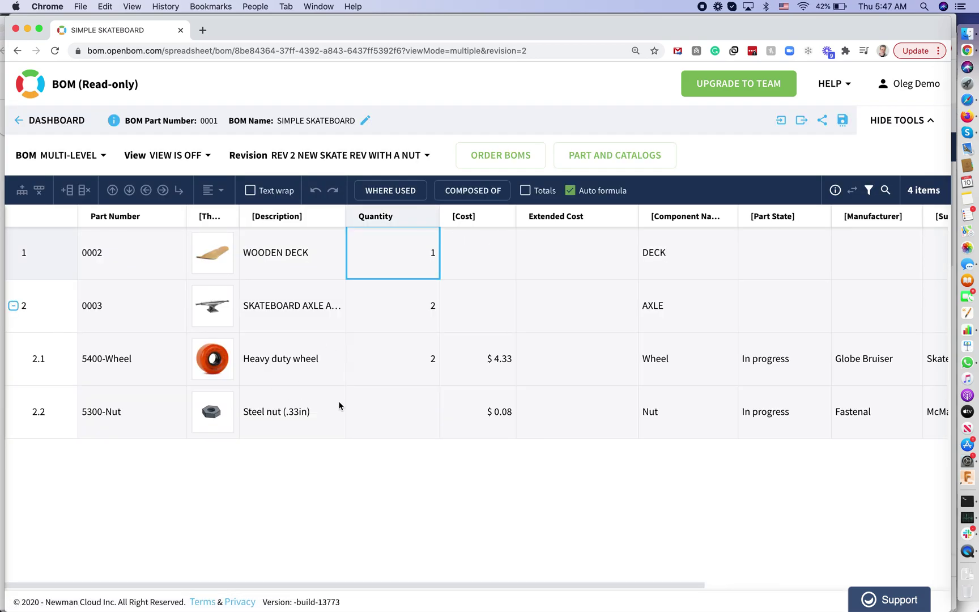